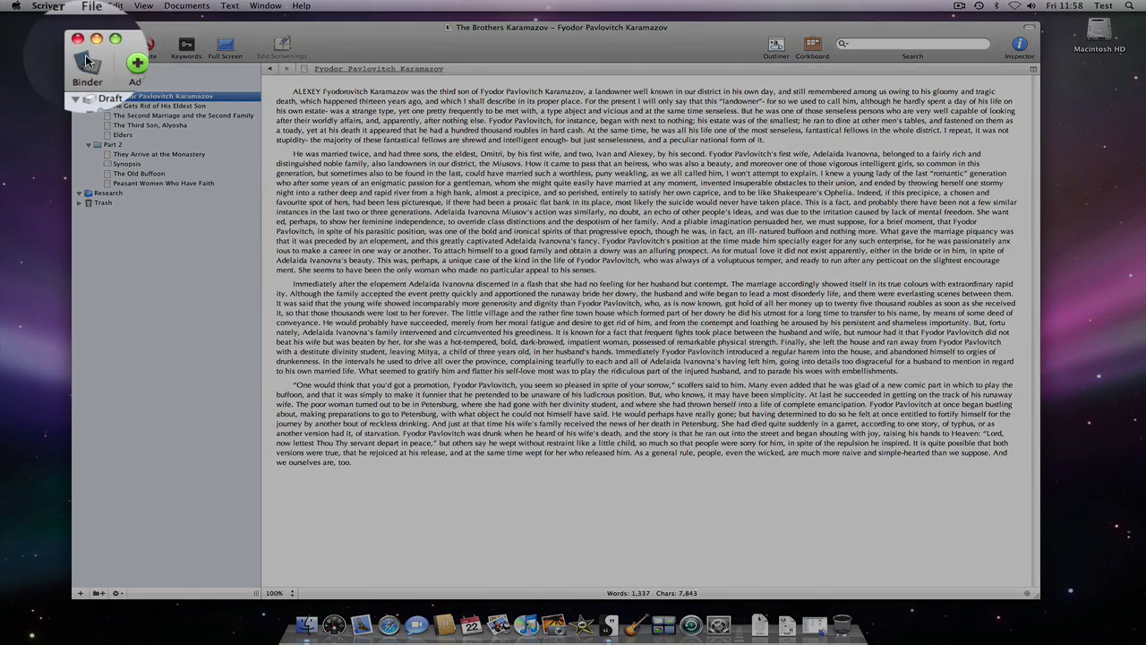
- Toggle the binder sidebar back into view
click(85, 54)
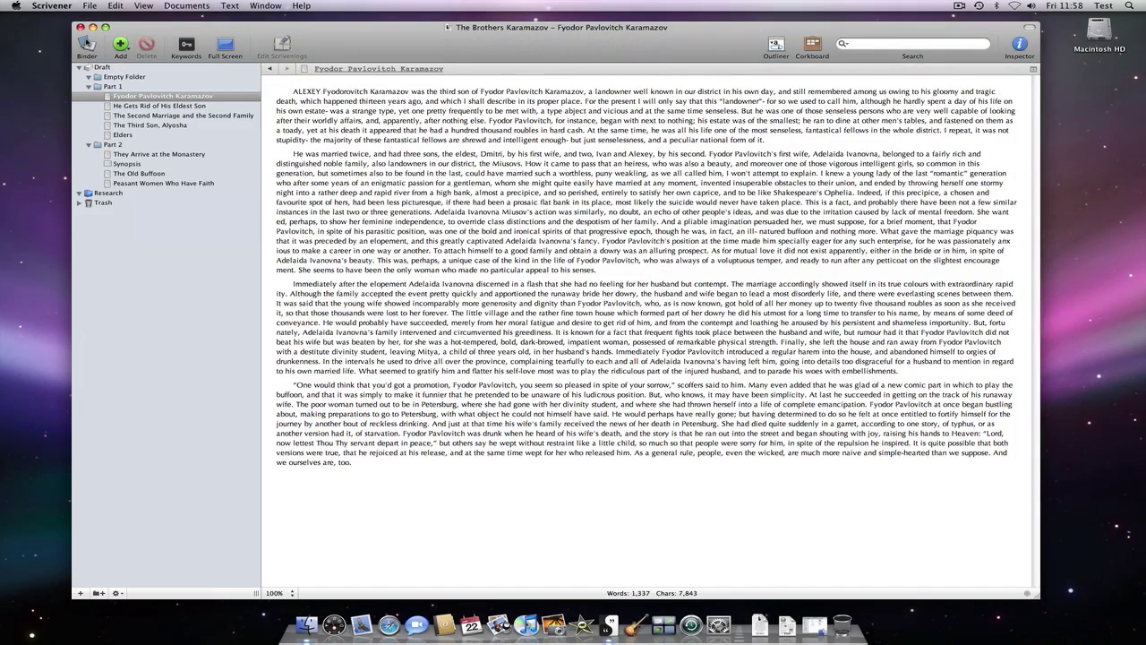
- Browse the Draft, Research and Trash folders in the binder
click(103, 67)
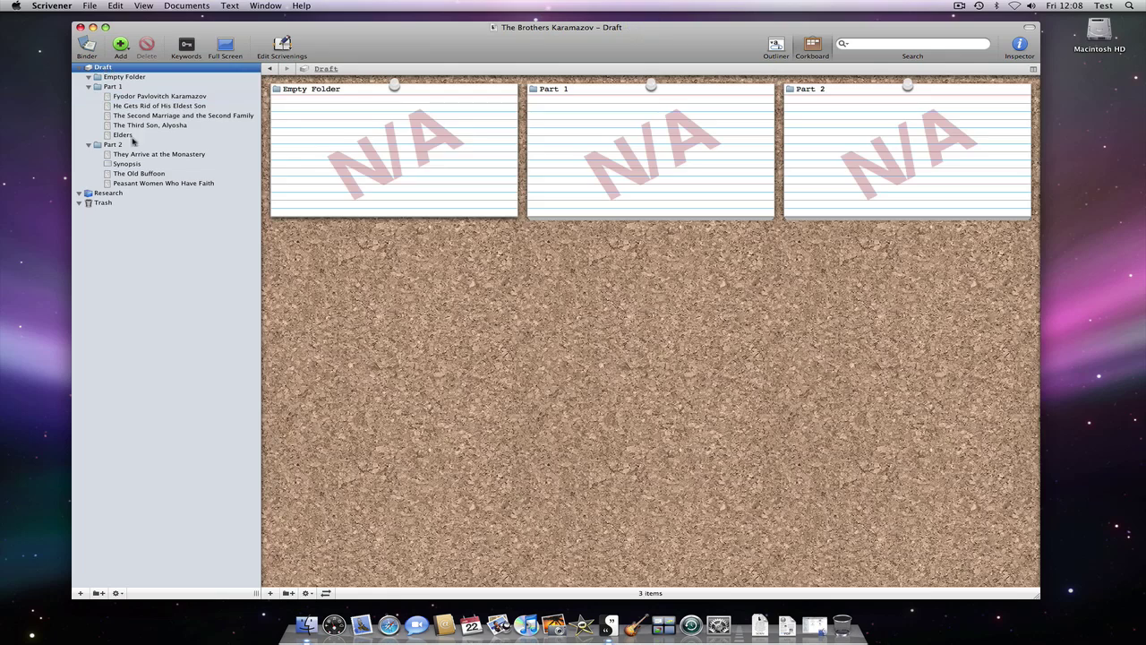
click(108, 193)
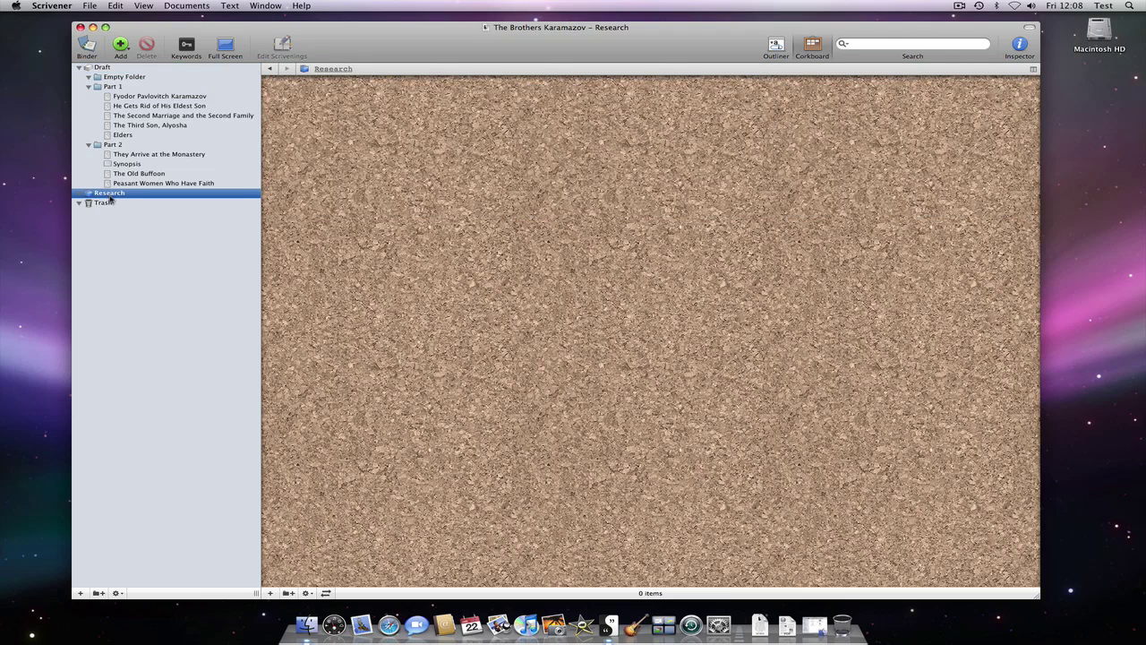
click(105, 203)
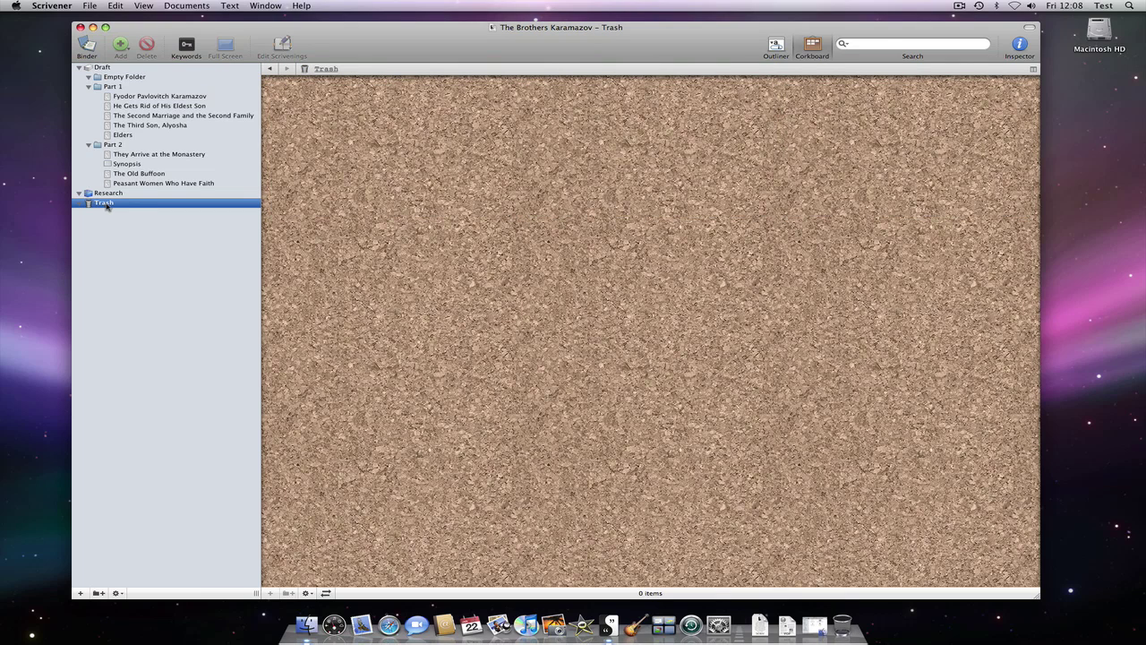
- Move Peasant Women Who Have Faith into the Trash and view the Trash
click(147, 185)
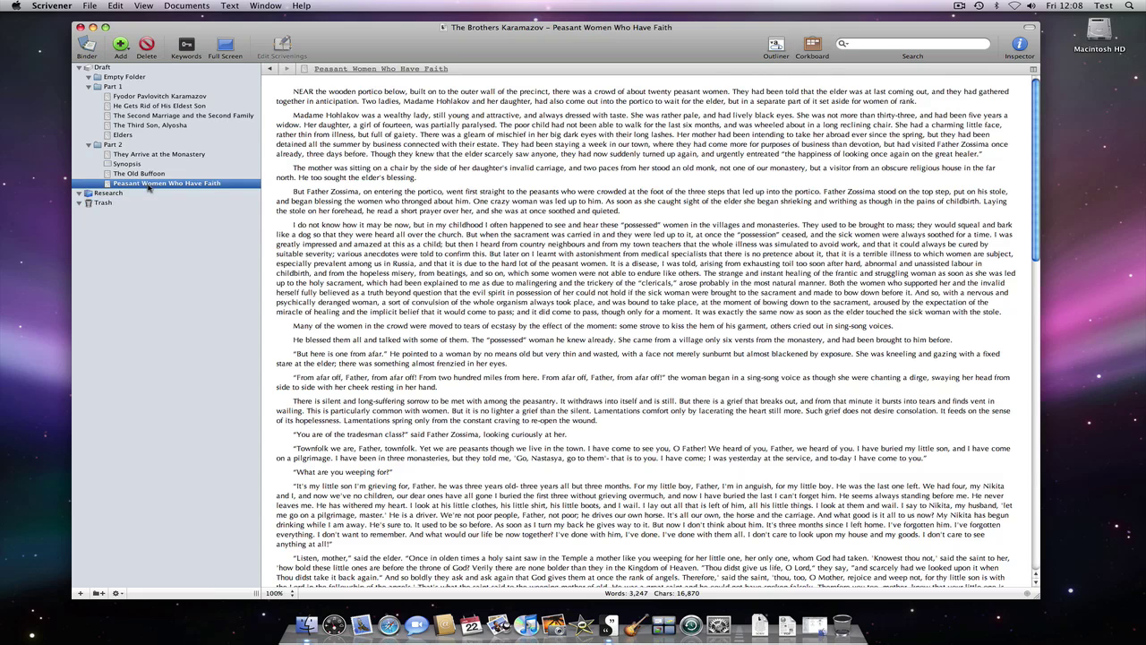
drag(150, 186, 131, 205)
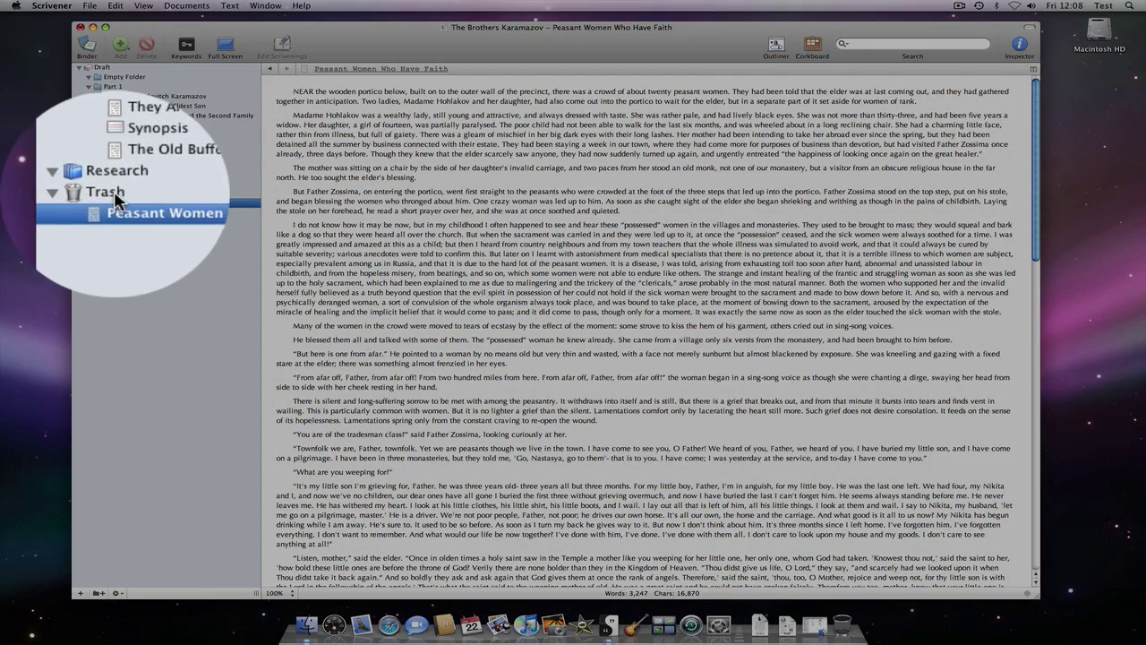
click(121, 193)
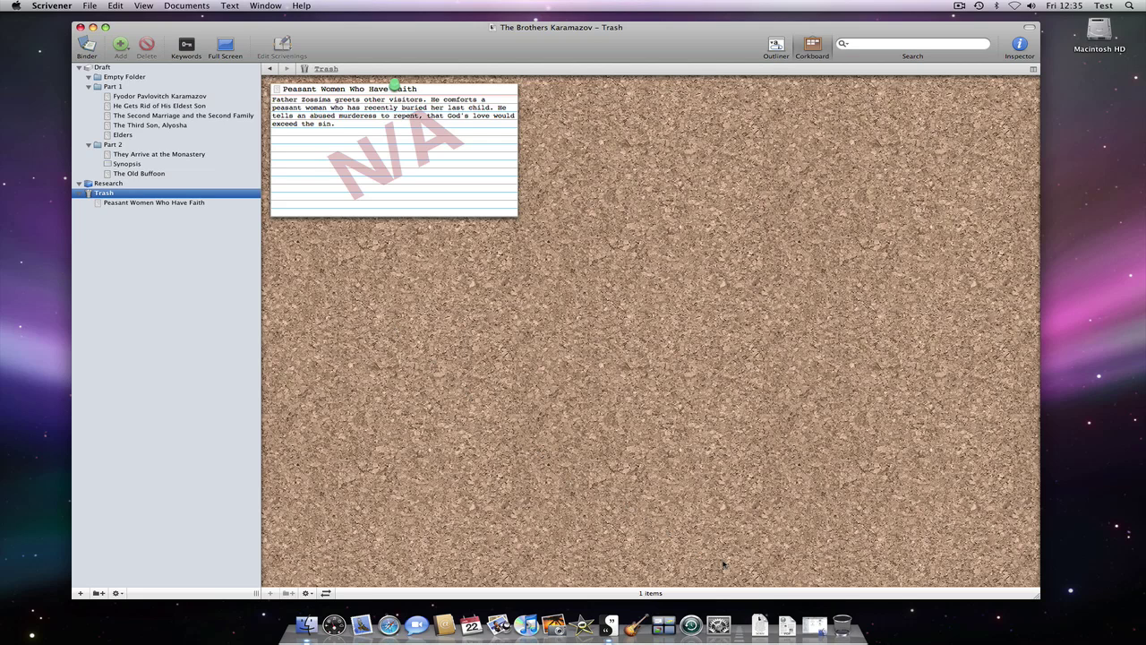
- Import all four Binder Icons files from Finder into the Research folder
click(810, 618)
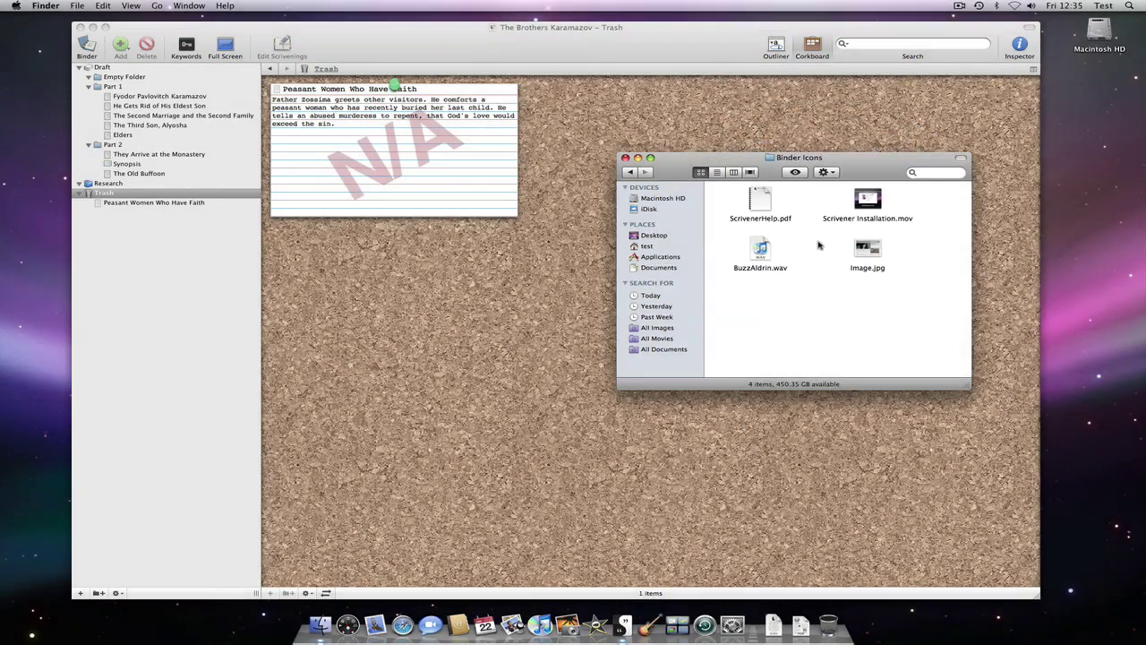
key(super+a)
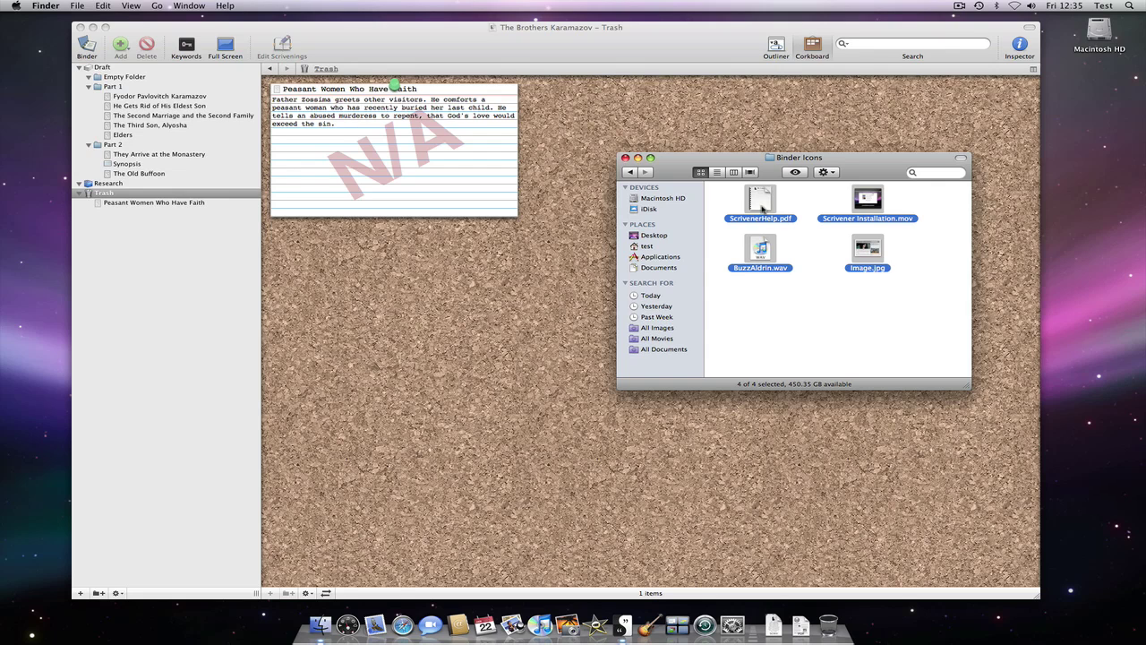
drag(763, 210, 166, 183)
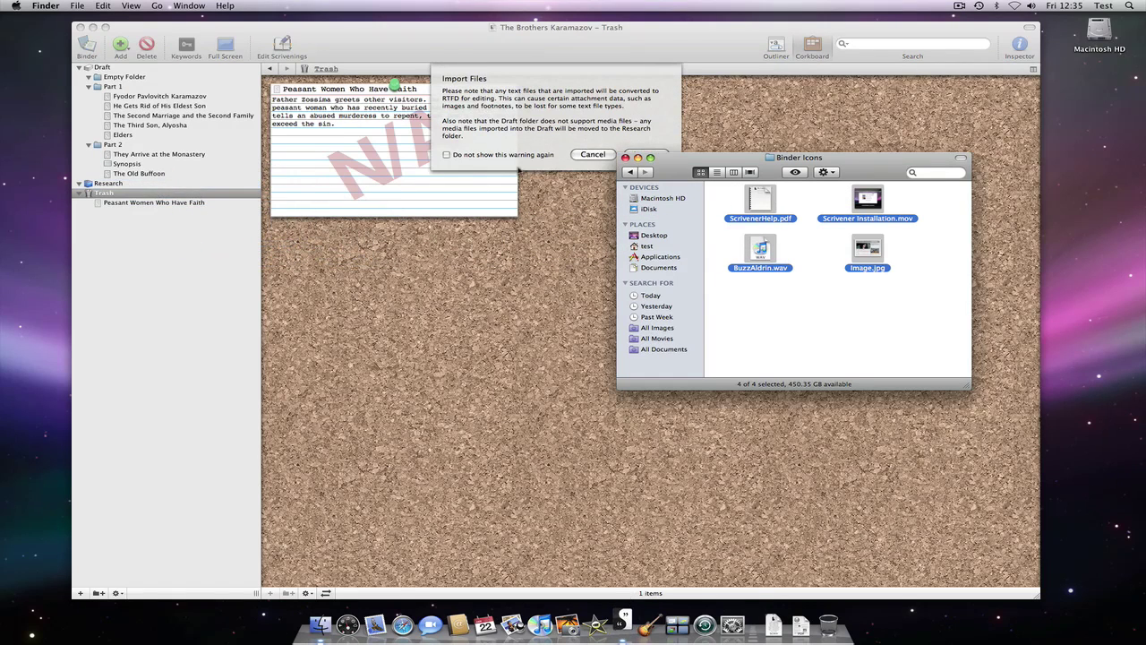
drag(677, 171, 629, 240)
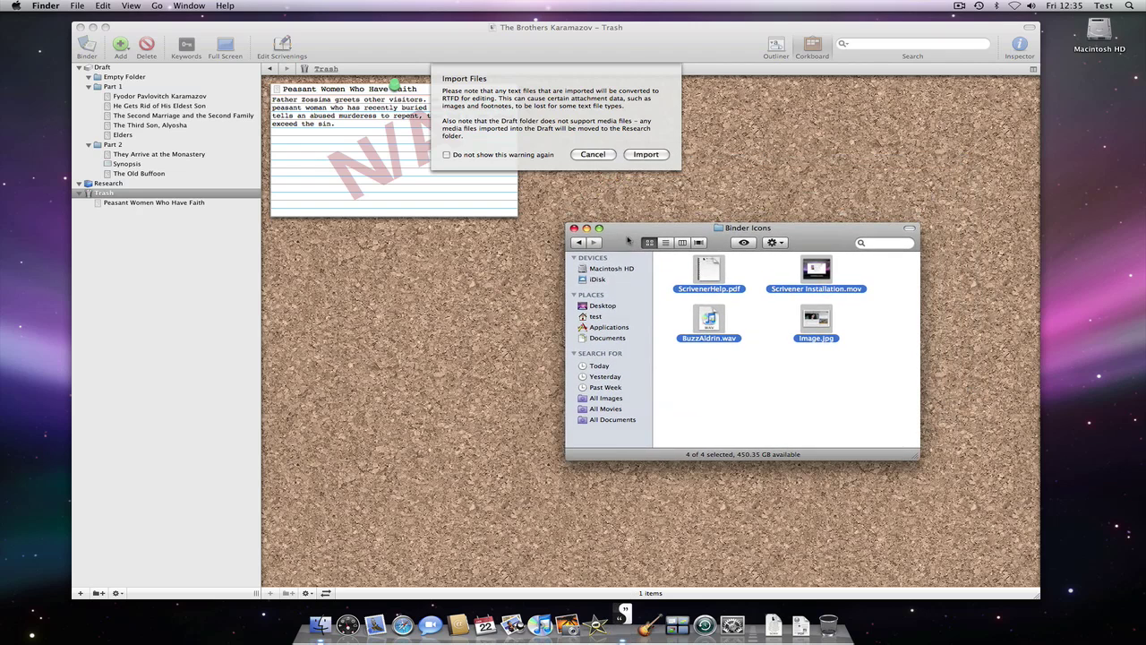
click(637, 160)
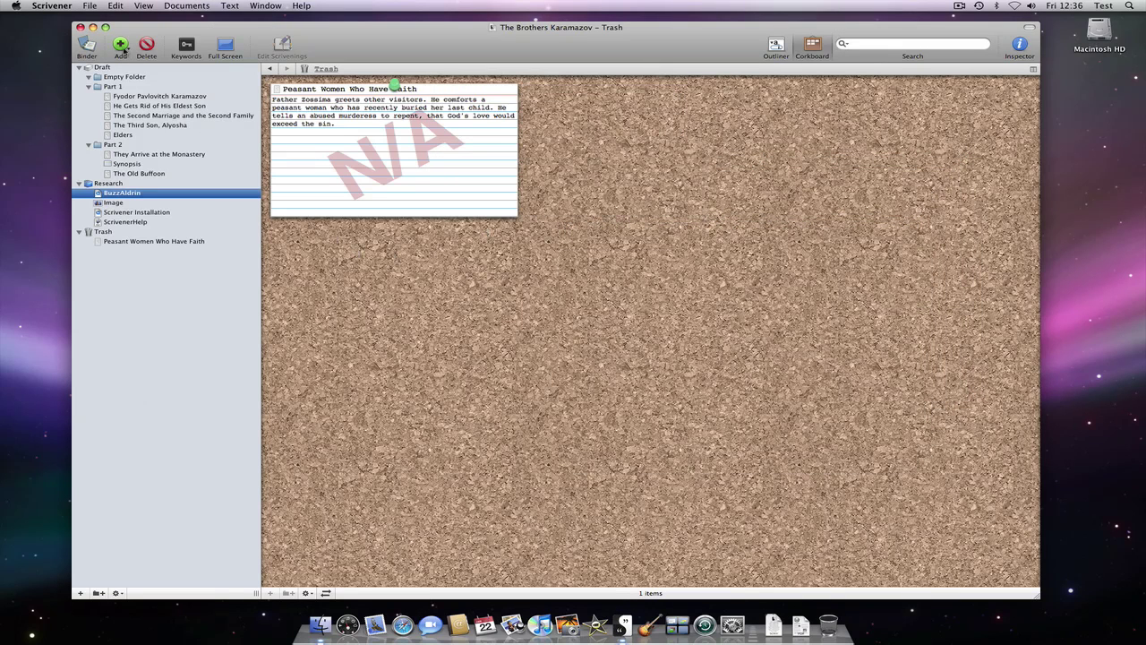
- Add the Literature & Latte Scrivener product page to Research as a web page titled 'Scrivener'
click(121, 45)
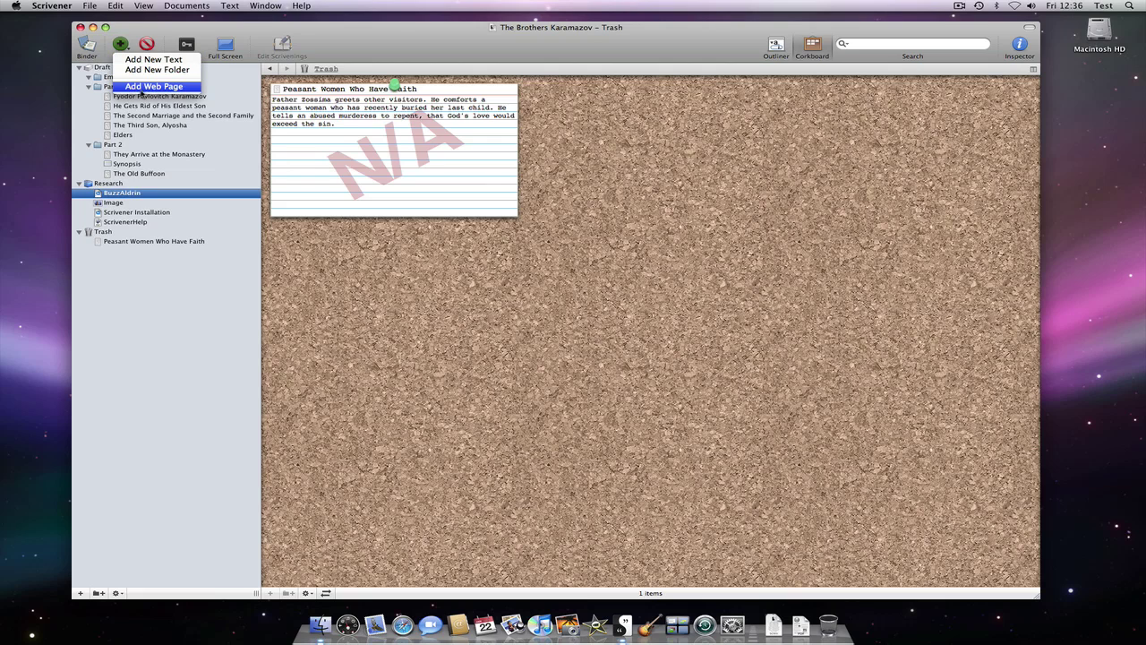
click(144, 89)
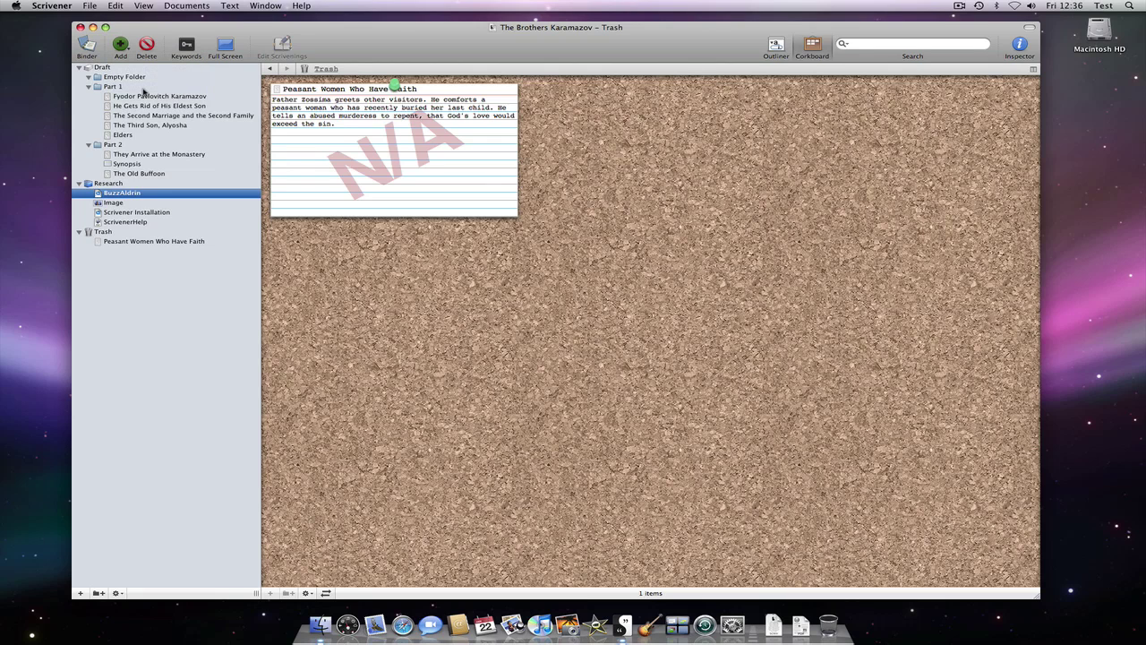
click(497, 97)
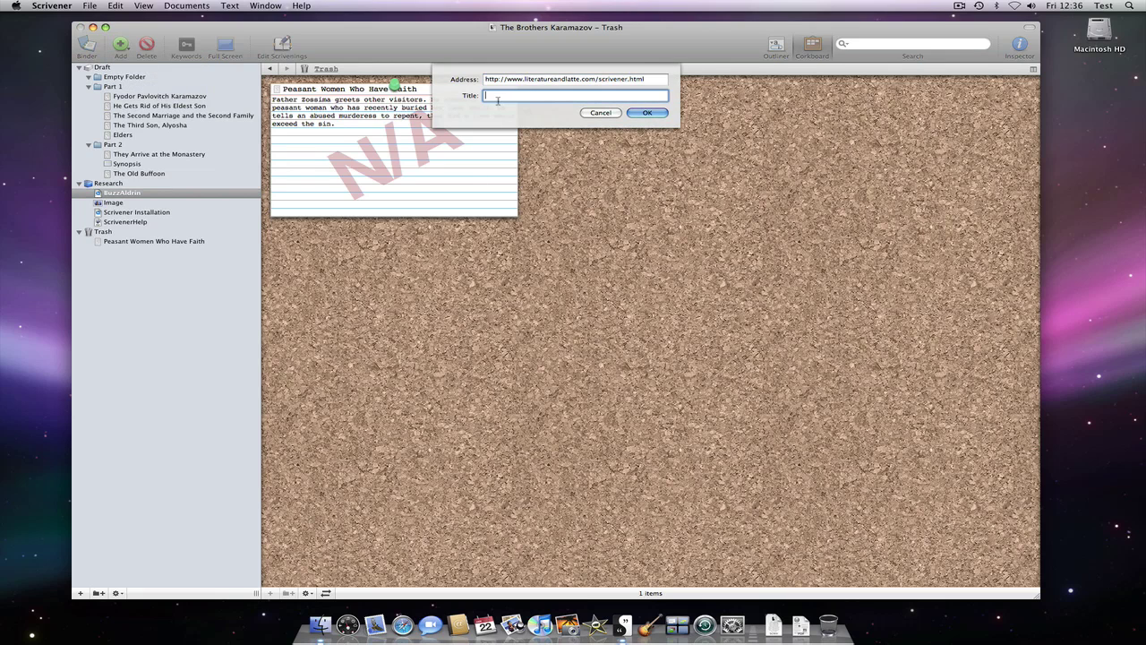
text(Scrivener)
click(646, 114)
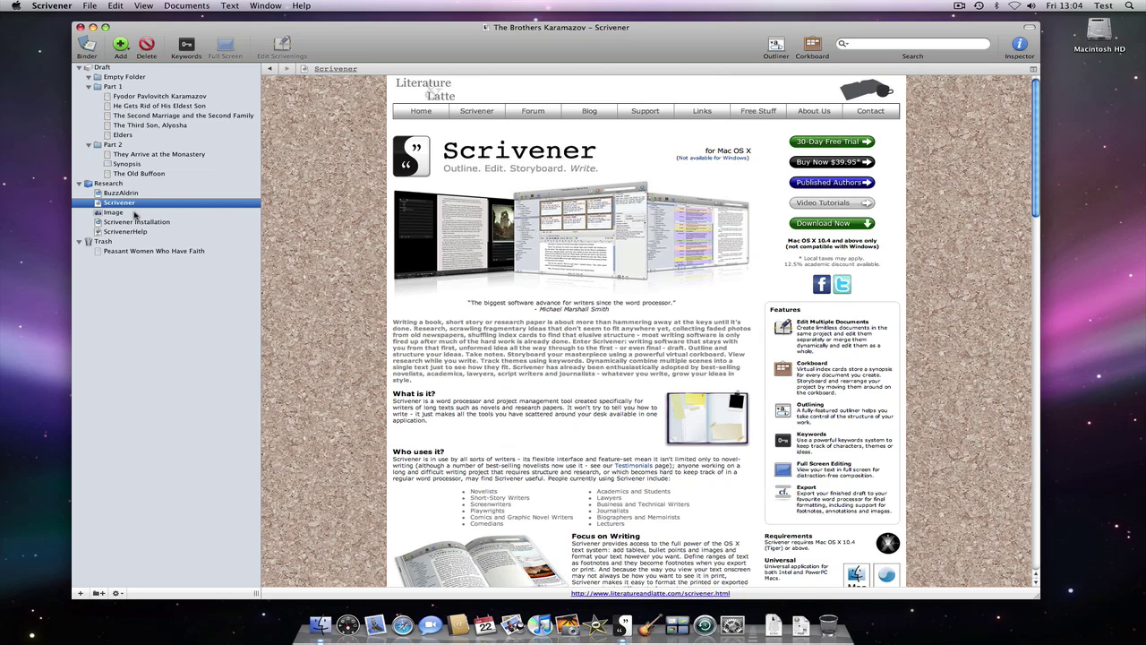
- Nest the Scrivener Installation video under BuzzAldrin, then collapse and re-expand BuzzAldrin
click(129, 222)
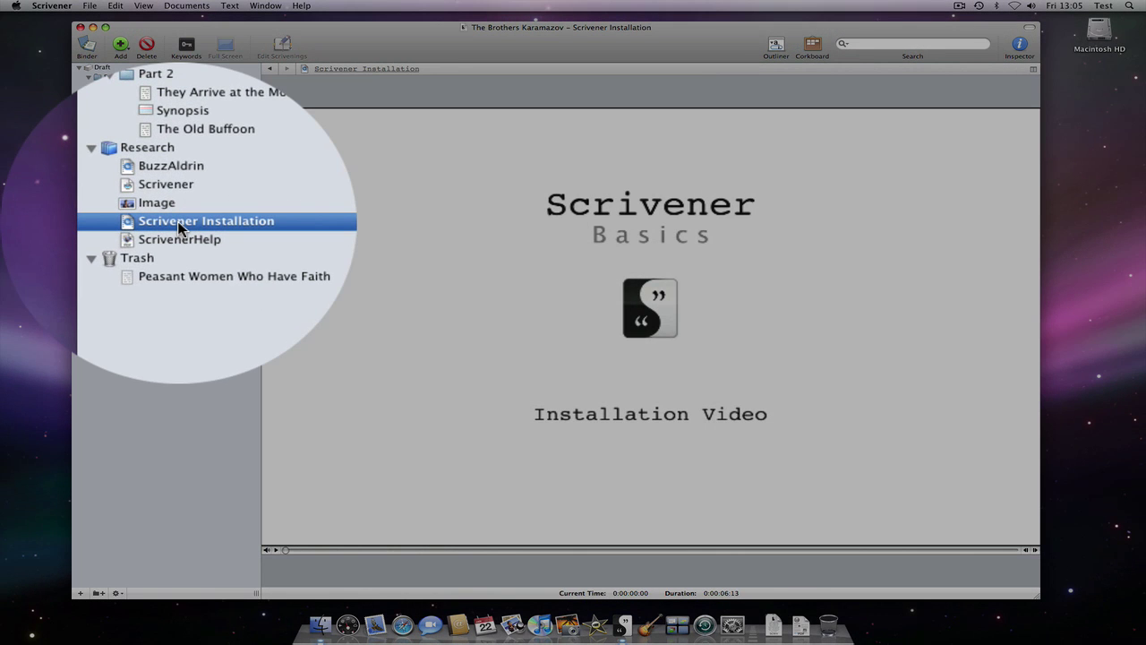
drag(178, 227, 178, 199)
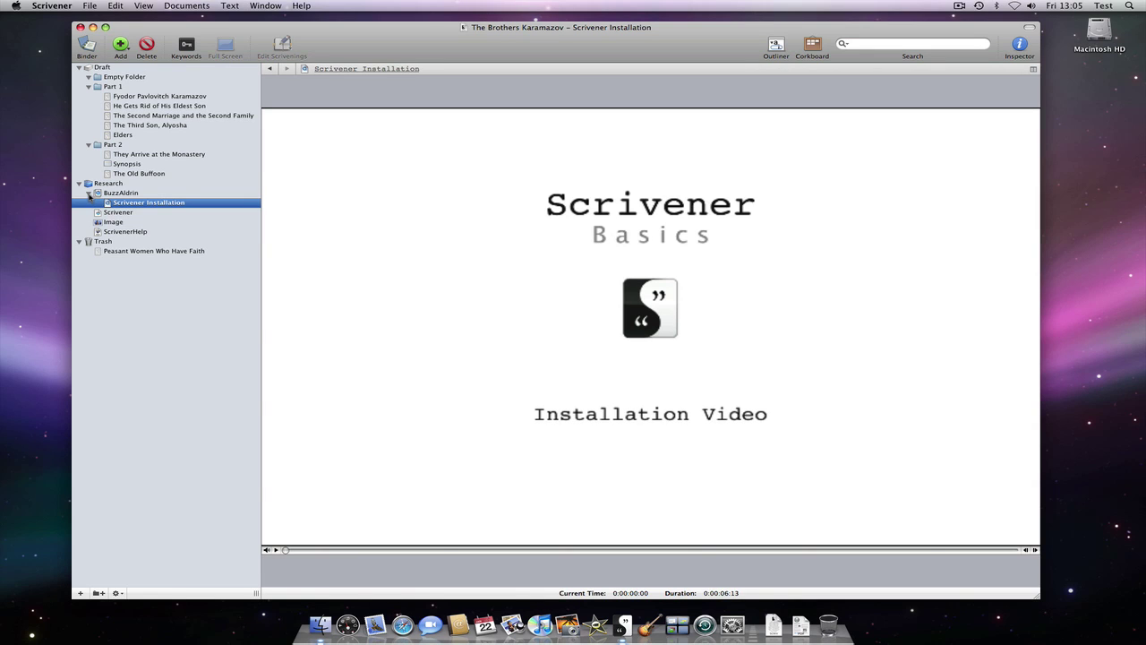
click(89, 193)
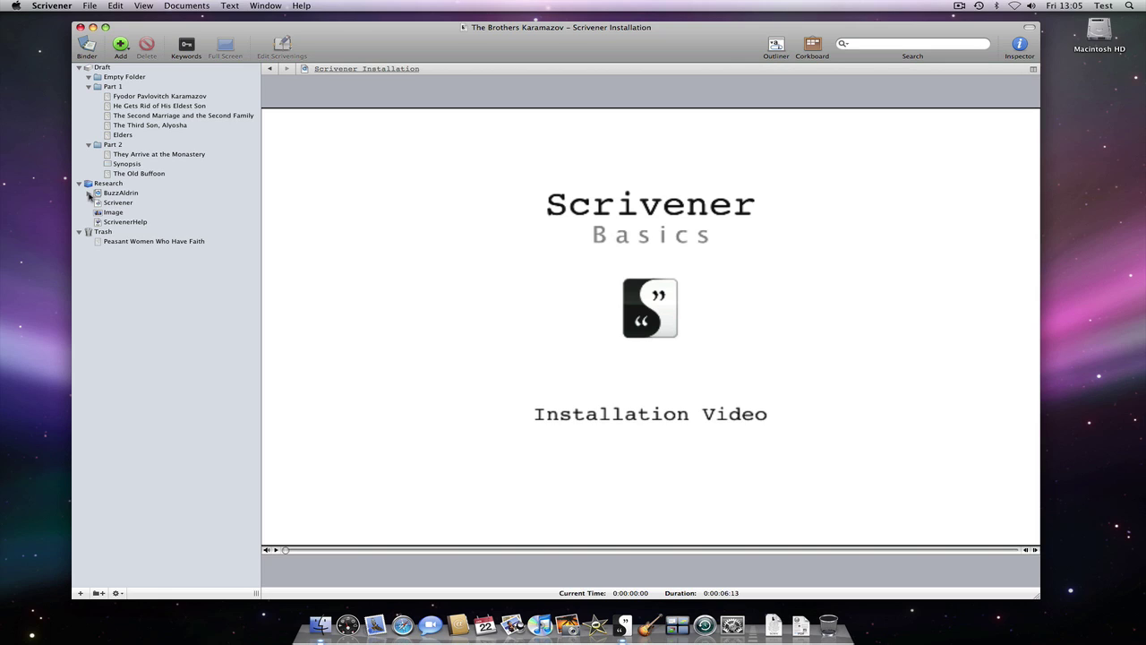
click(88, 193)
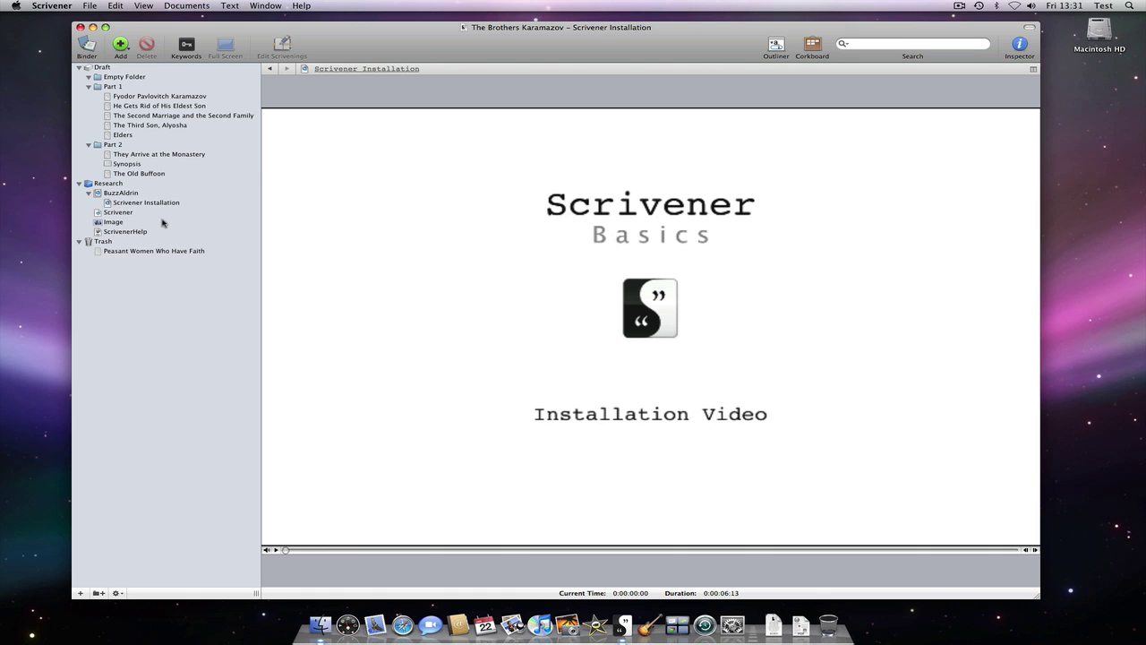
- Add an Untitled document after The Old Buffoon with synopsis 'some text' and body 'Some text'
click(153, 175)
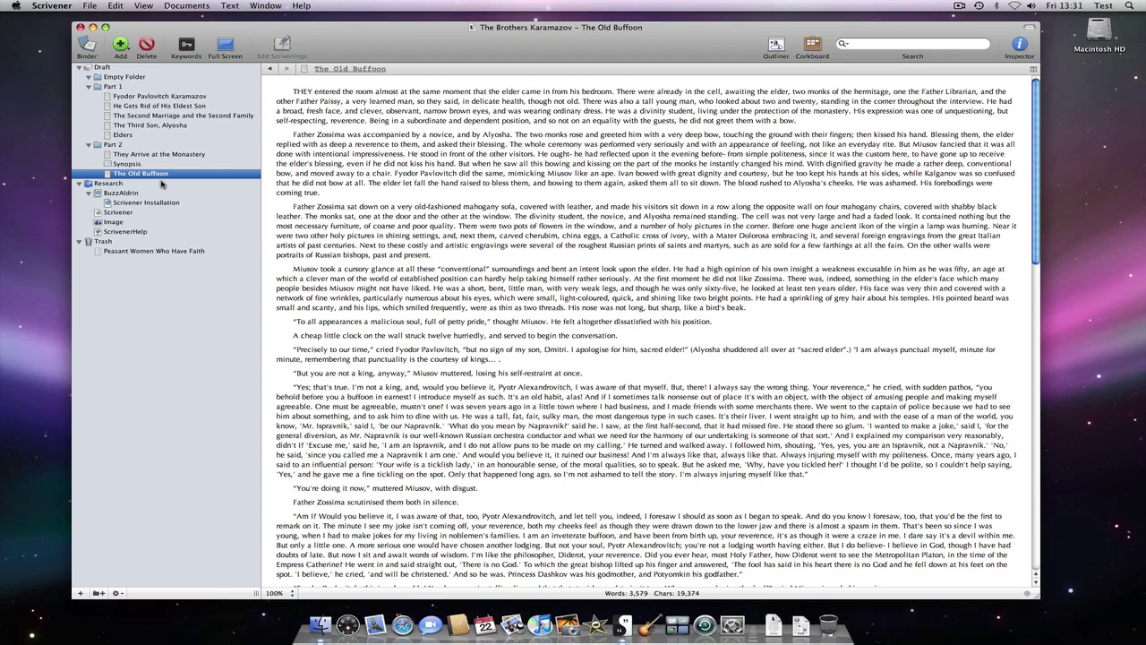
key(super+n)
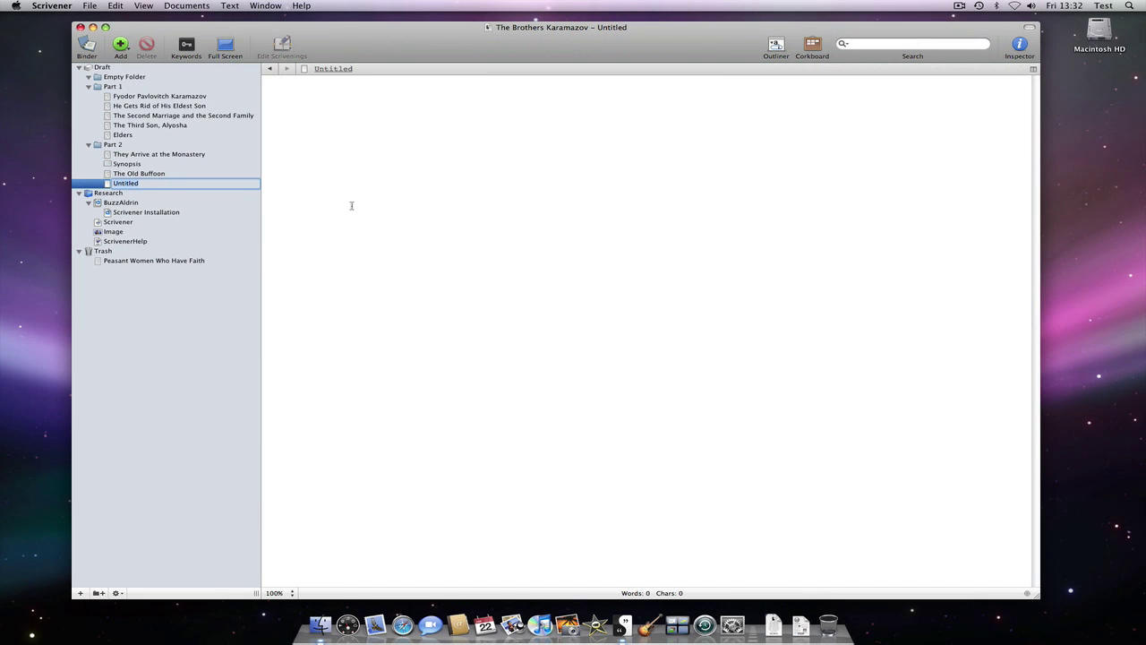
click(1020, 45)
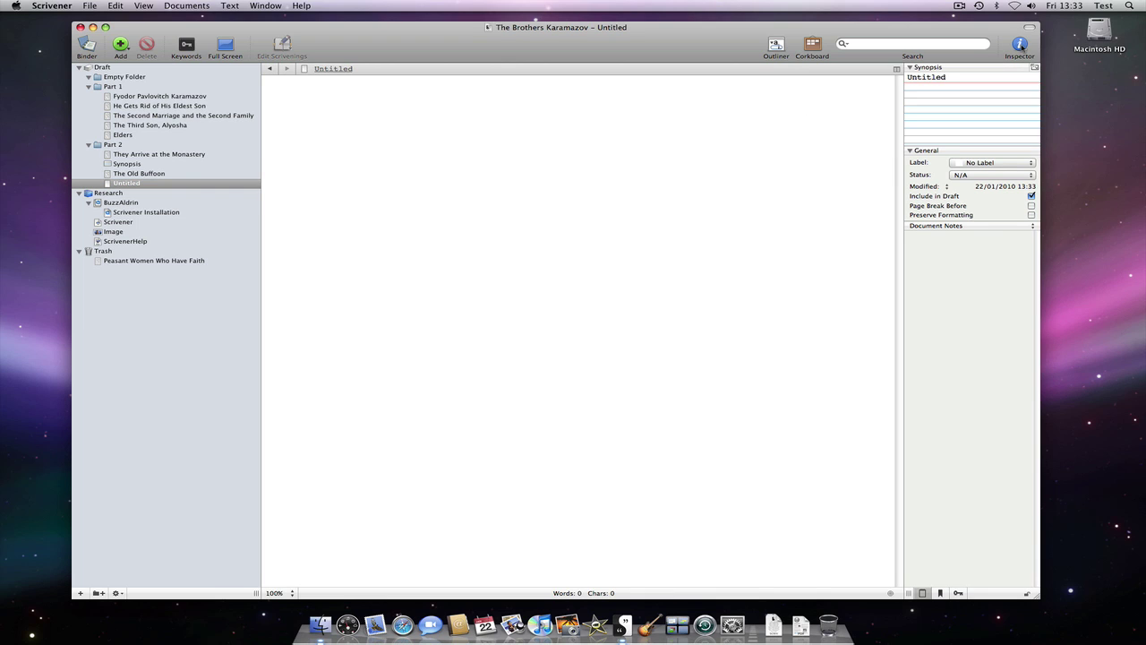
click(925, 87)
text(some text)
click(291, 91)
text(Some text)
- Take a snapshot of the Untitled document from Documents > Snapshots
click(185, 7)
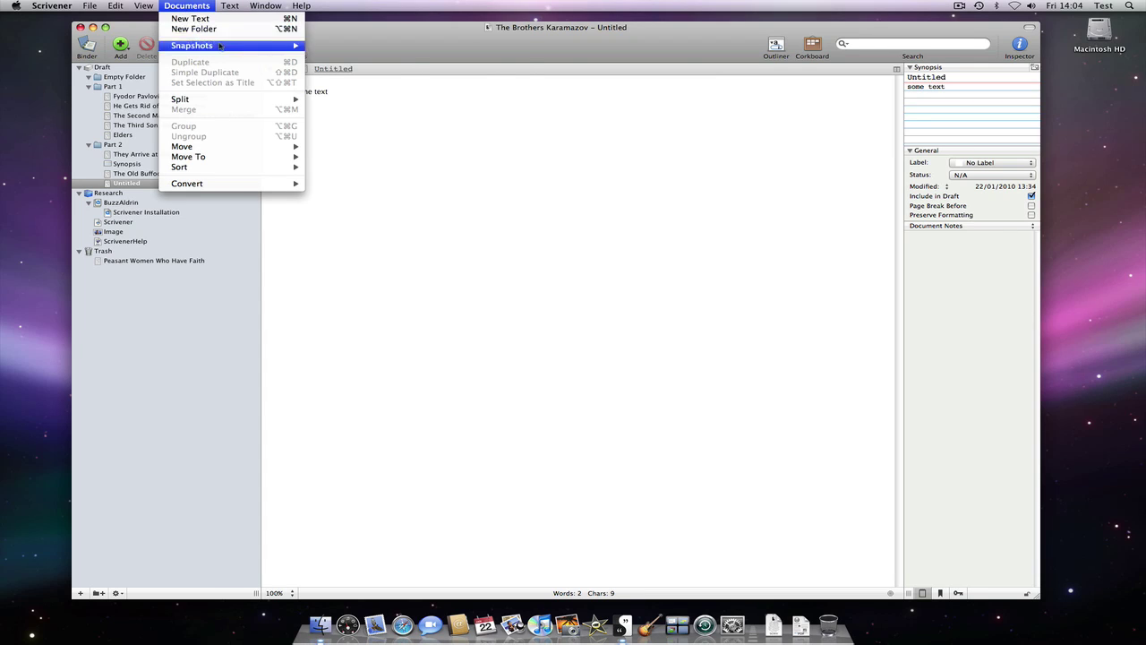
mouse_move(262, 46)
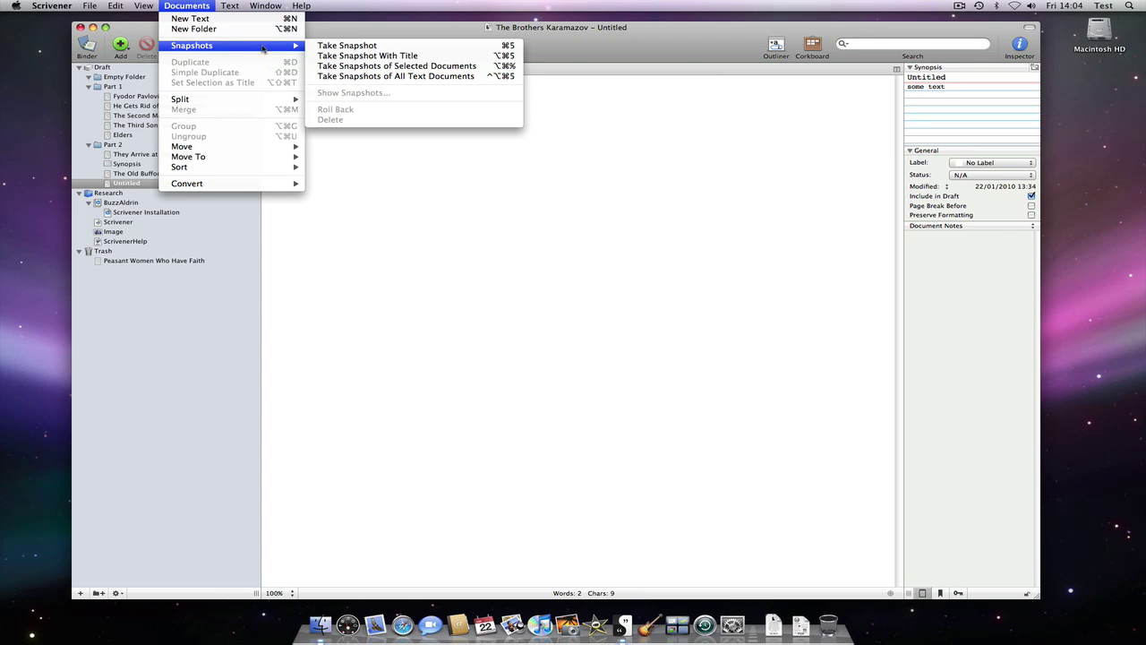
click(371, 46)
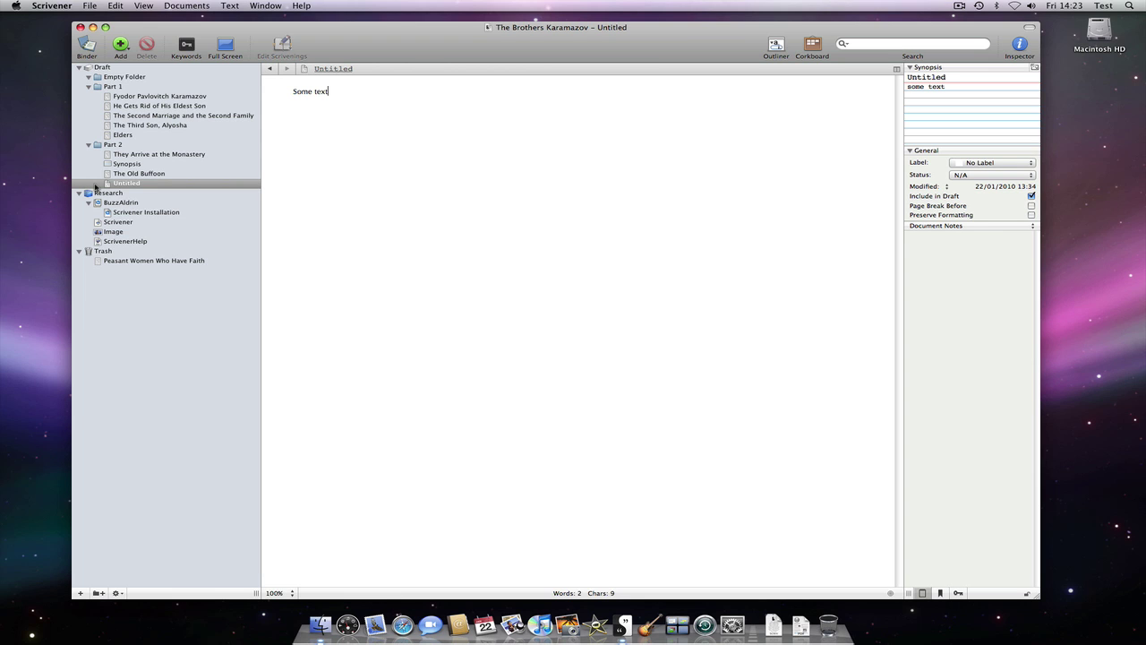
- Nest The Old Buffoon under Untitled and They Arrive at the Monastery under Synopsis
click(148, 175)
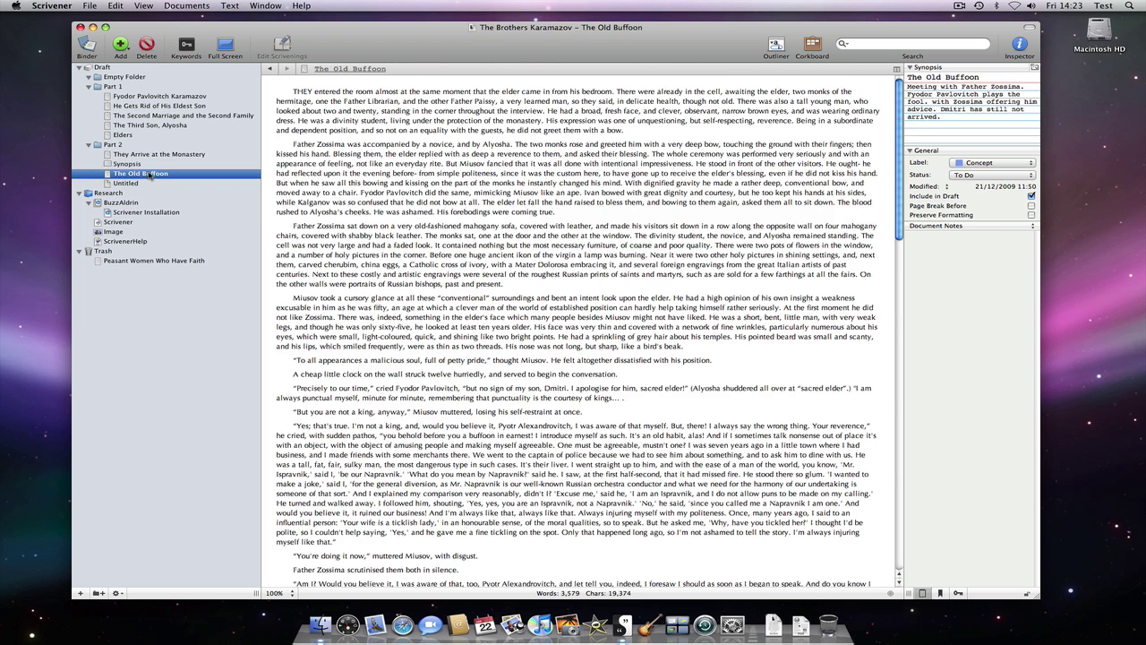
drag(150, 176, 153, 185)
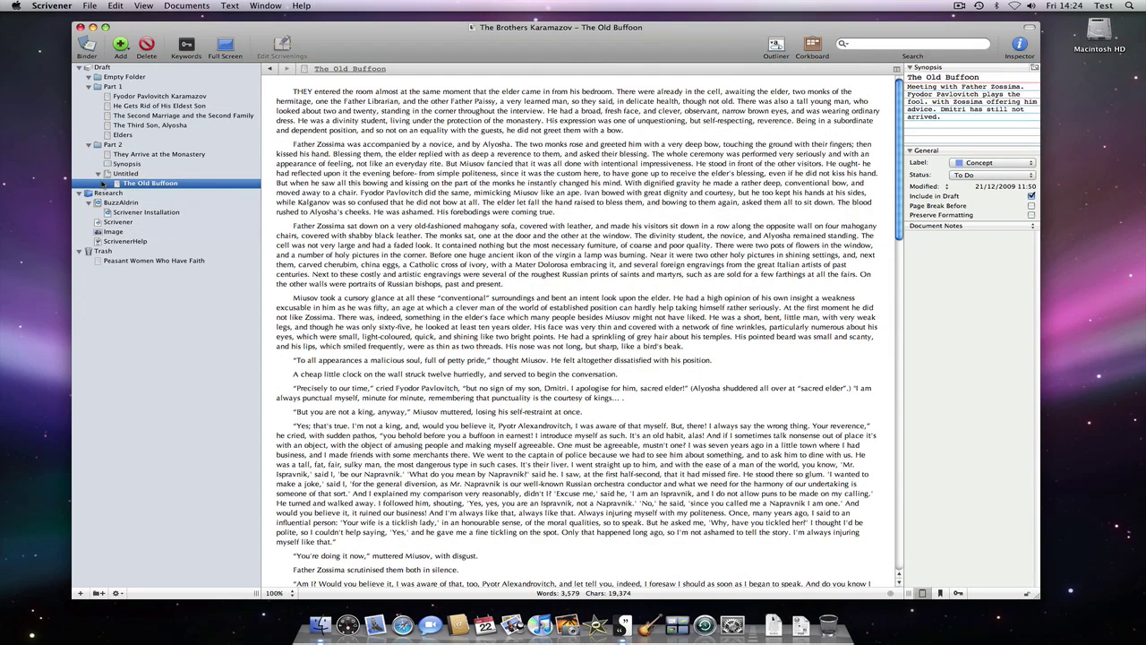
click(138, 165)
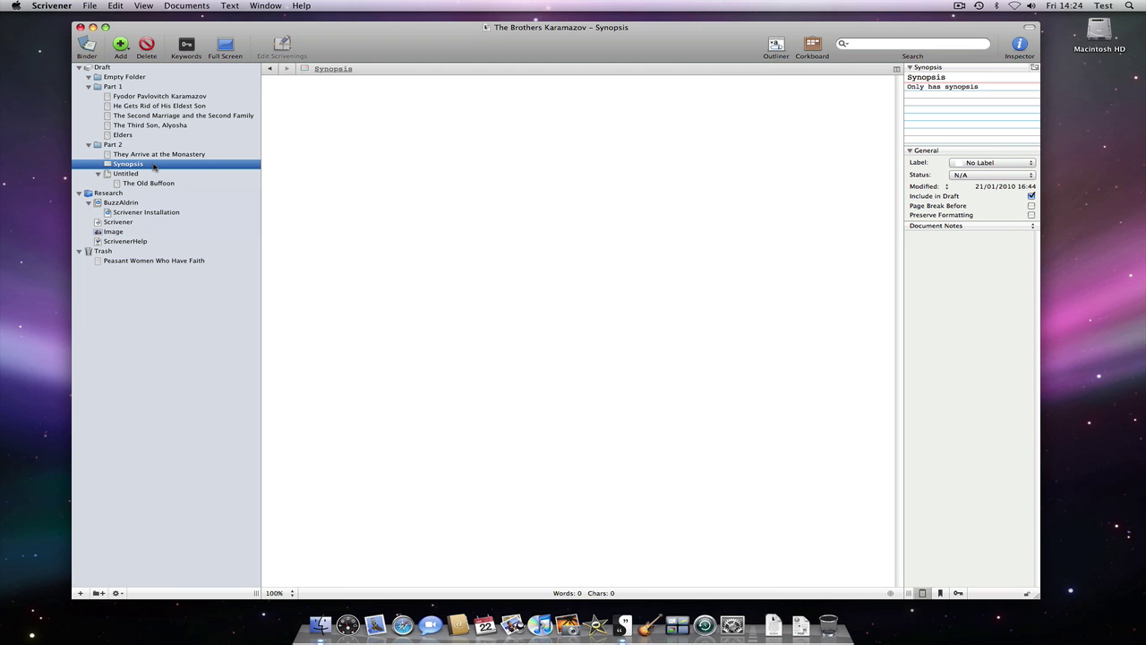
drag(156, 155, 160, 167)
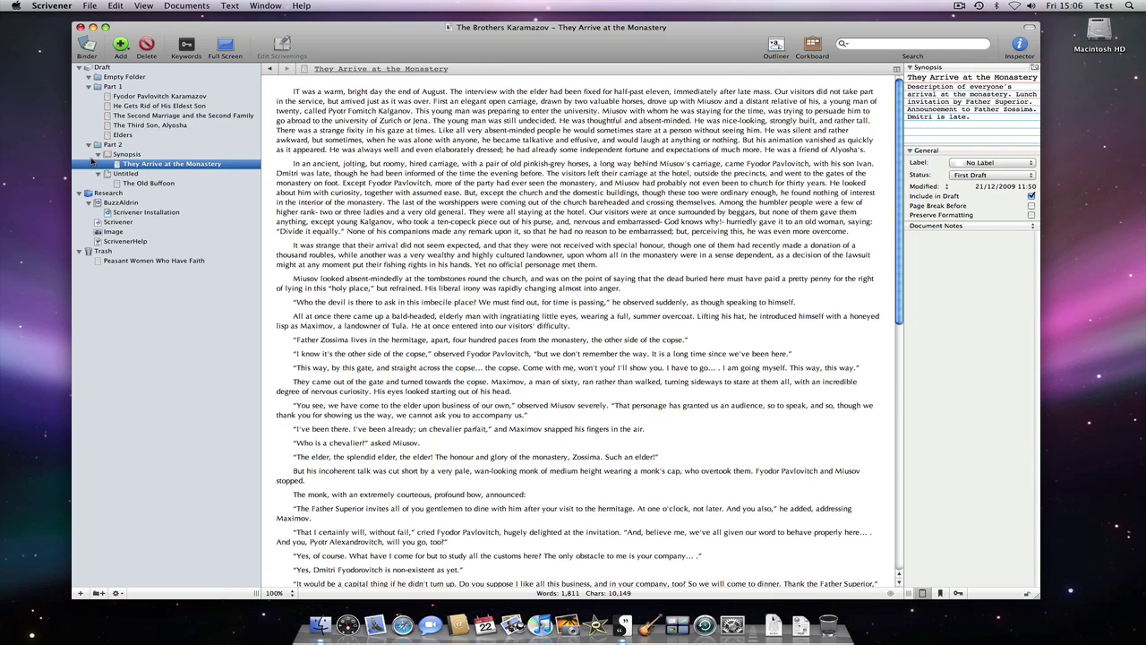
- Move Fyodor Pavlovitch Karamazov and He Gets Rid of His Eldest Son into Empty Folder; synopsis 'add synopsis'
click(131, 77)
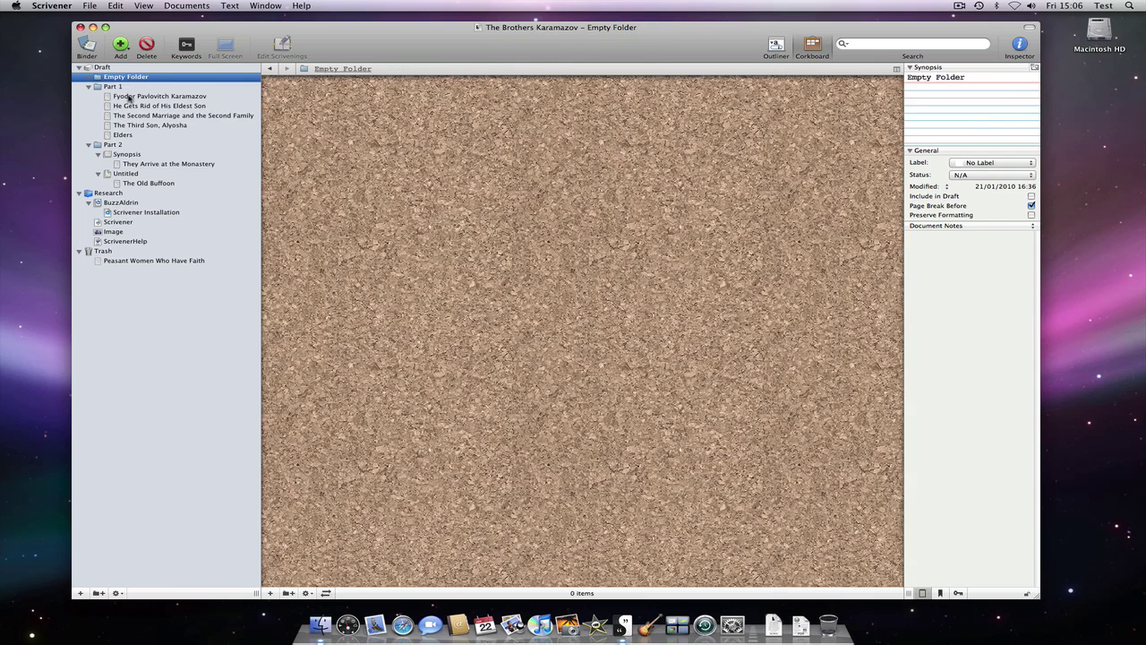
click(139, 97)
drag(137, 98, 149, 80)
click(139, 107)
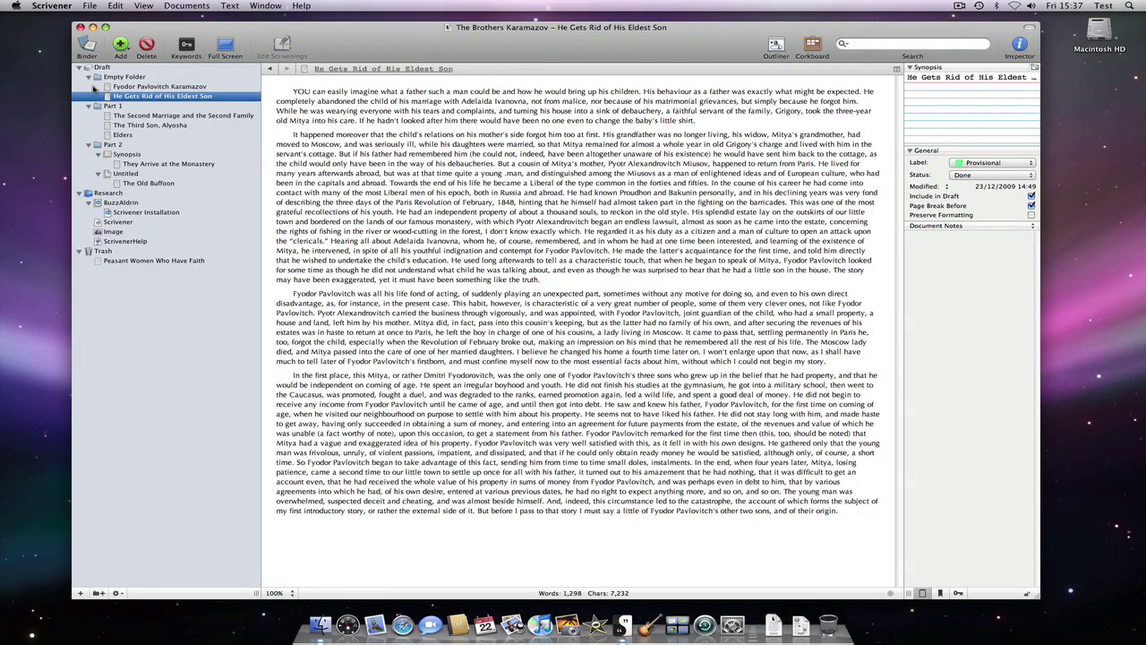
click(115, 79)
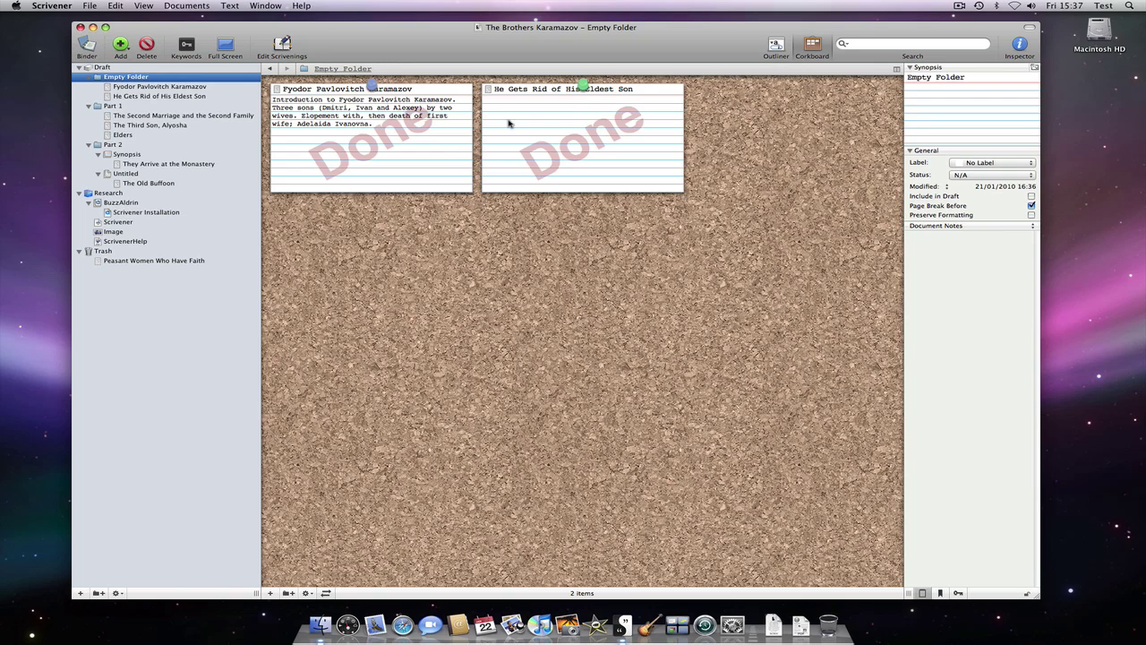
click(918, 89)
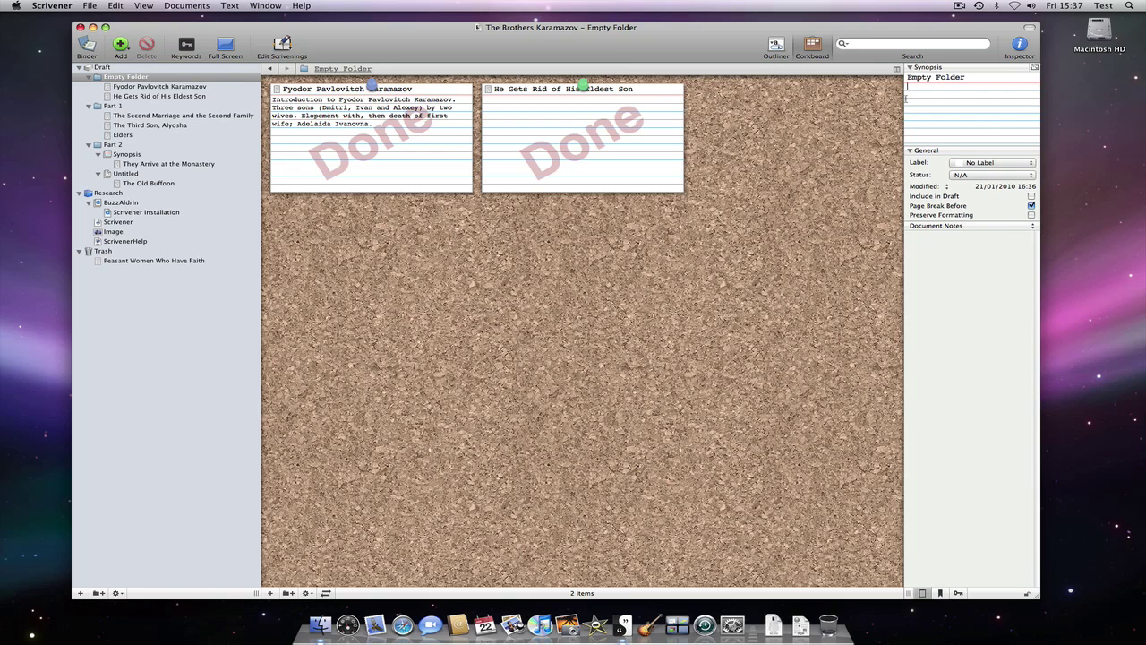
text(add synopsis)
- Switch Empty Folder to text view and type 'Some text' as its body
click(816, 48)
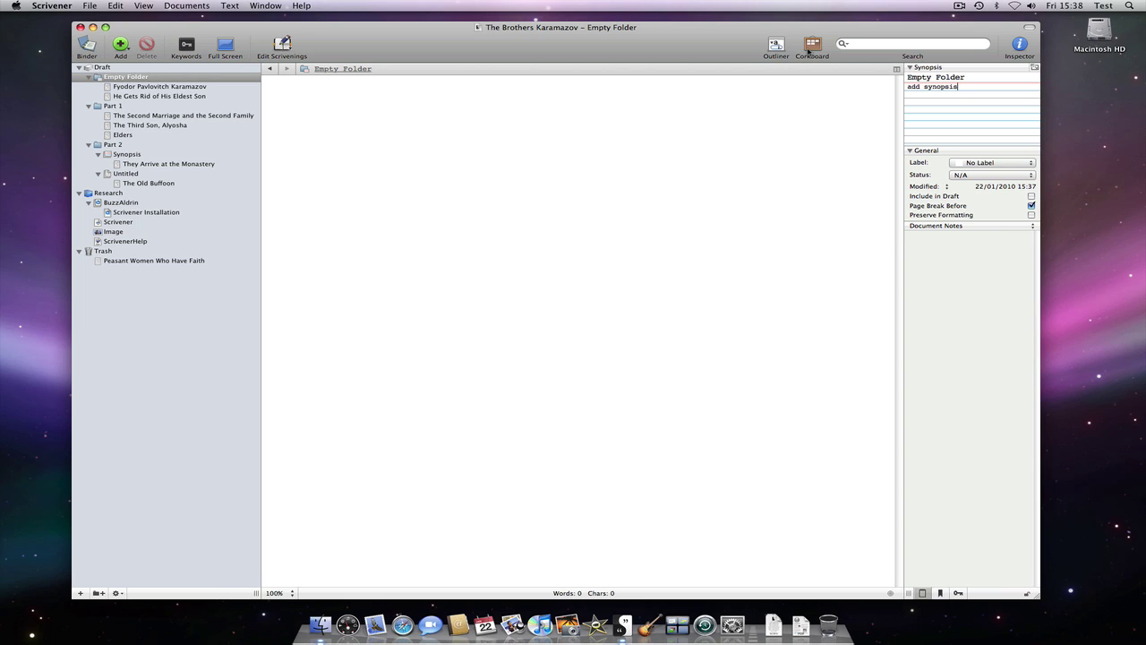
click(292, 92)
text(Some text)
- Take a snapshot of Empty Folder's current 'Some text' body from the Documents menu
click(201, 8)
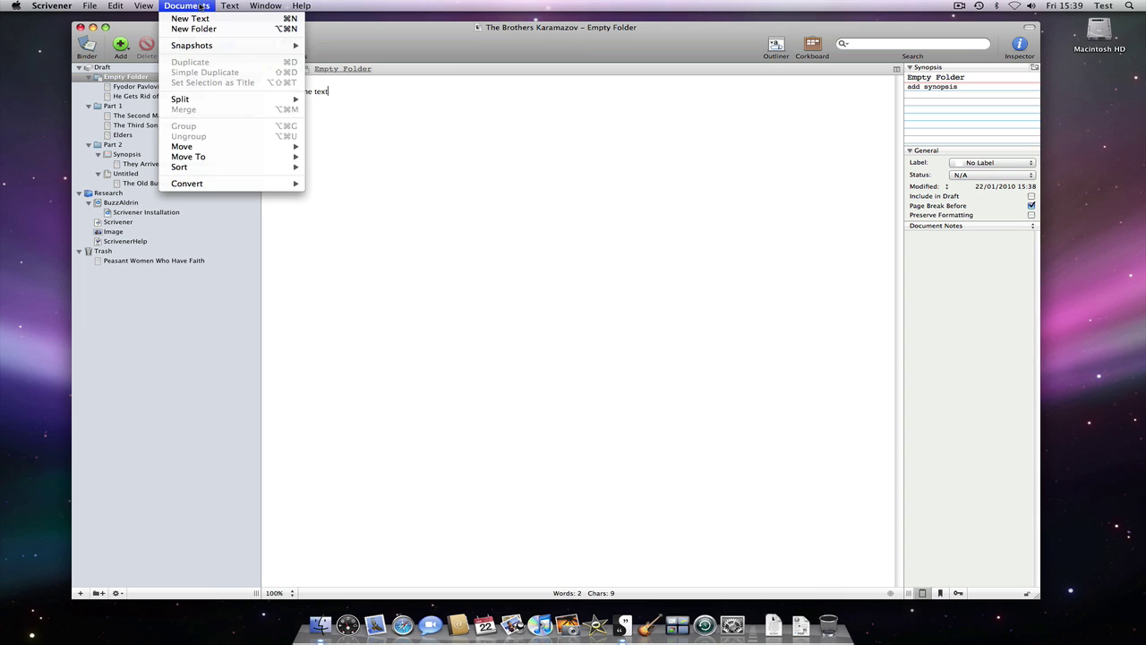
mouse_move(231, 46)
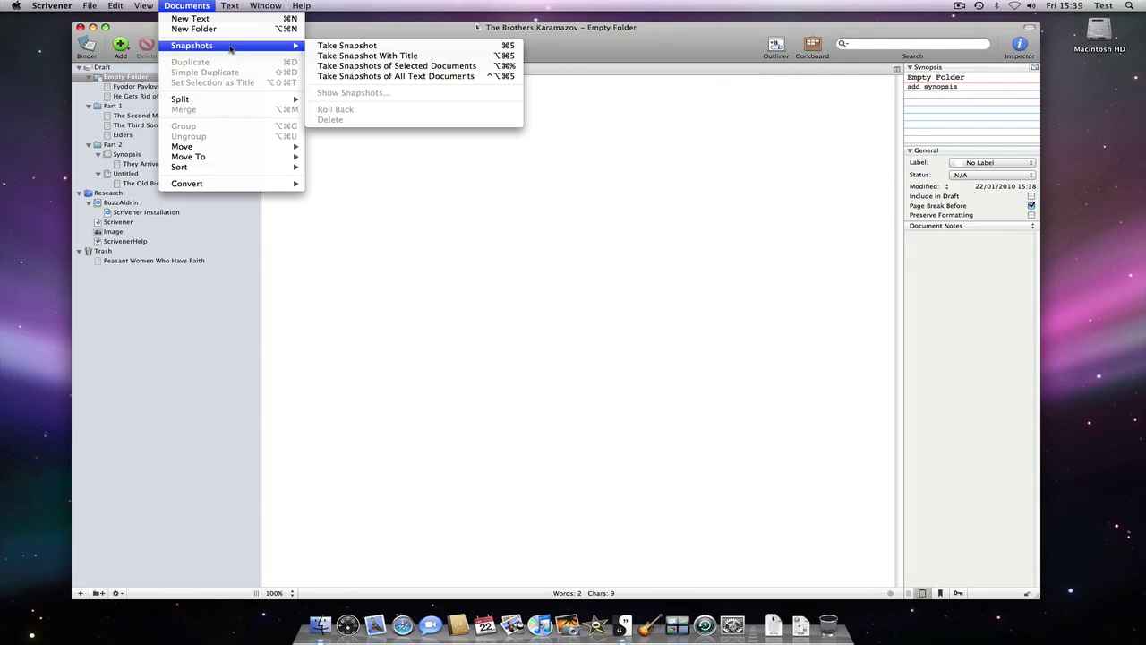
click(382, 47)
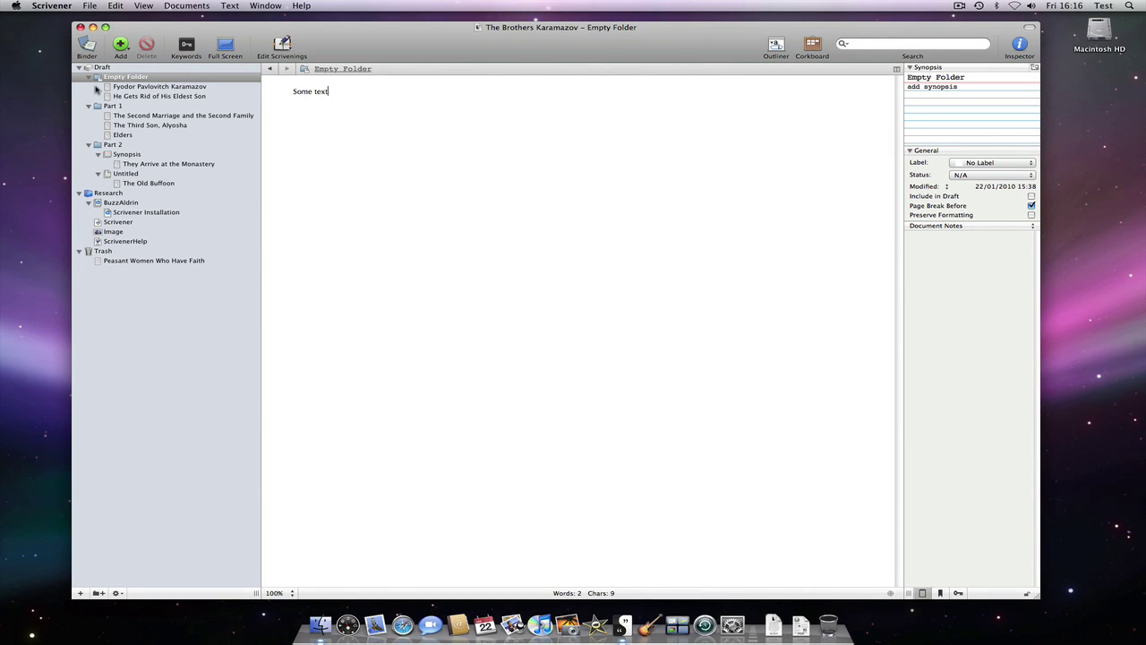
click(150, 7)
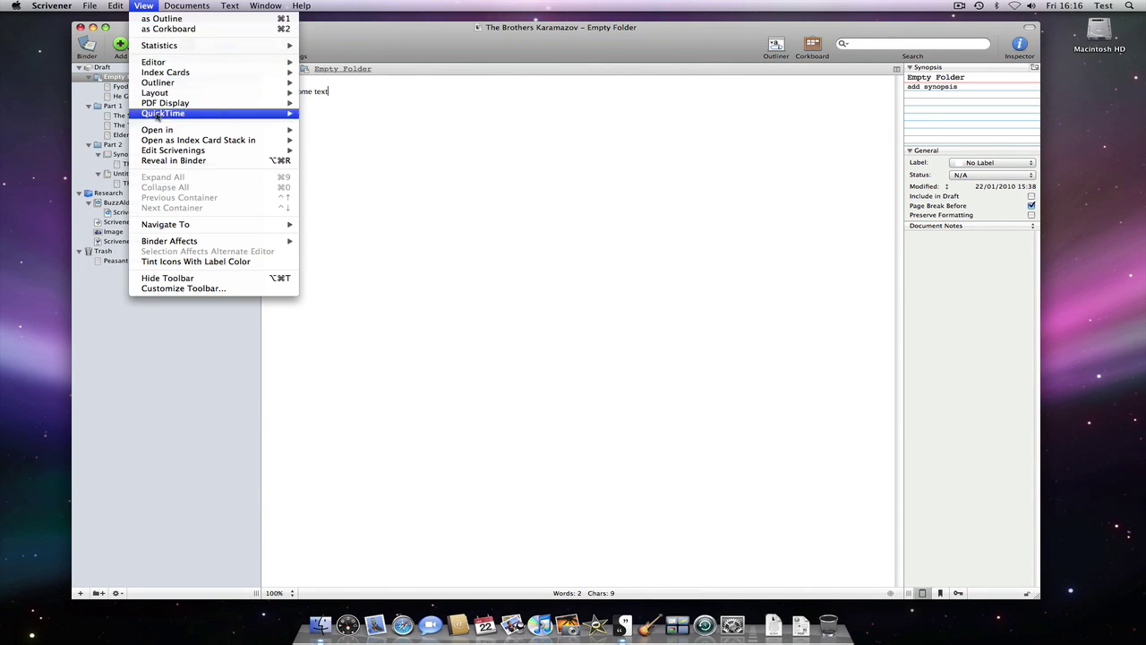
click(236, 263)
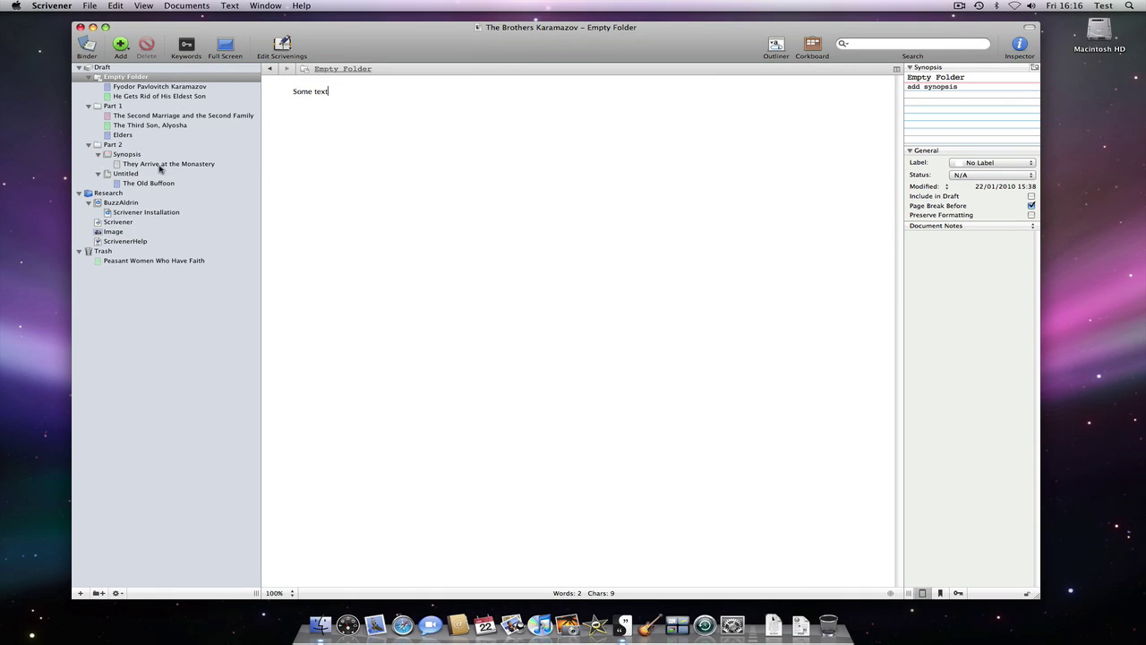
click(145, 9)
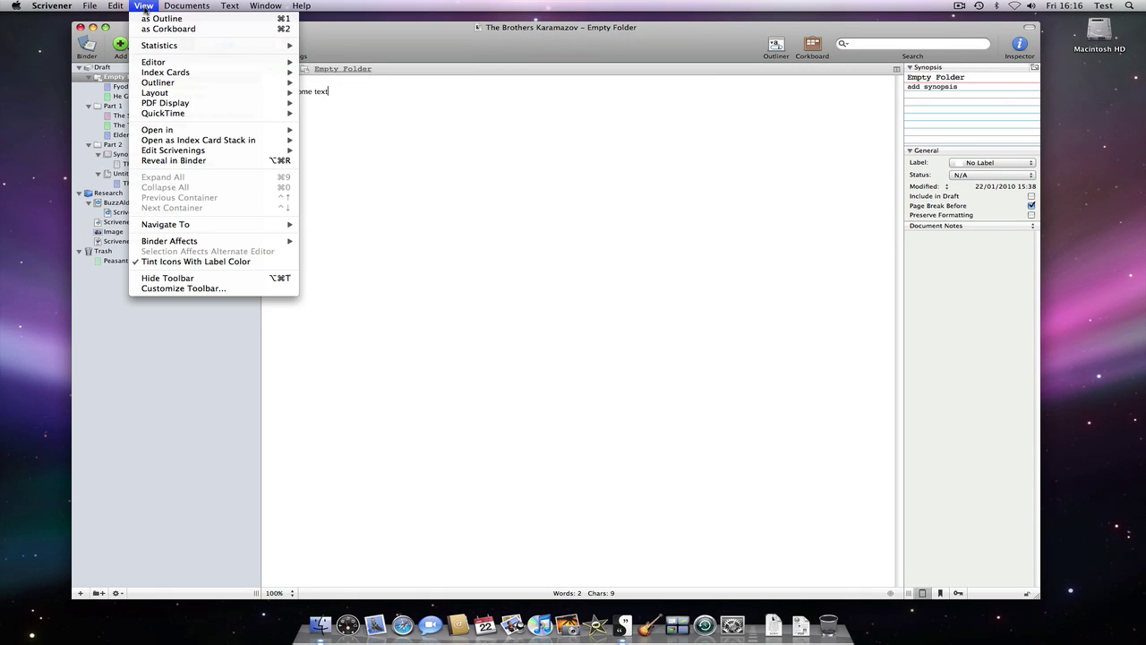
click(228, 262)
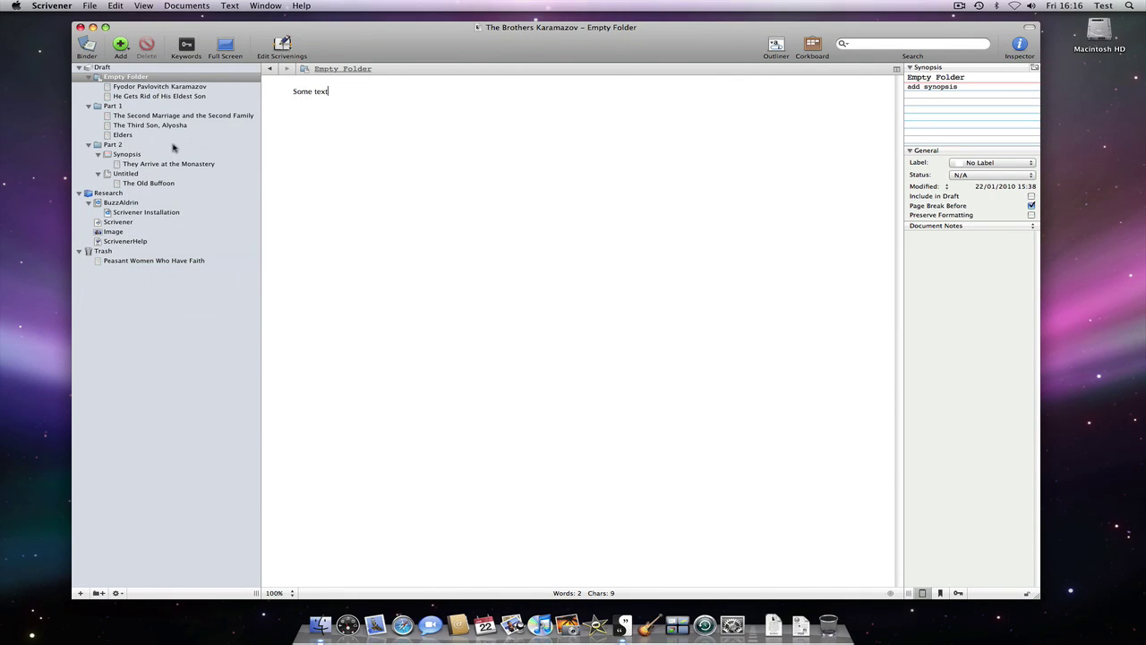